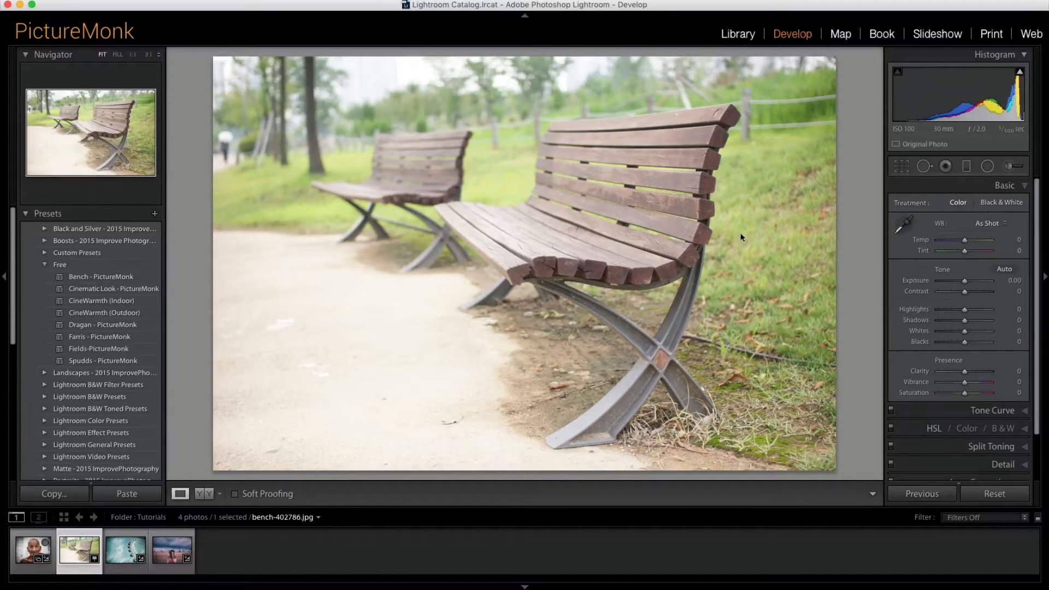
- Convert the bench photo to black and white and split-tone its highlights with hue 294 and saturation 10
click(1003, 203)
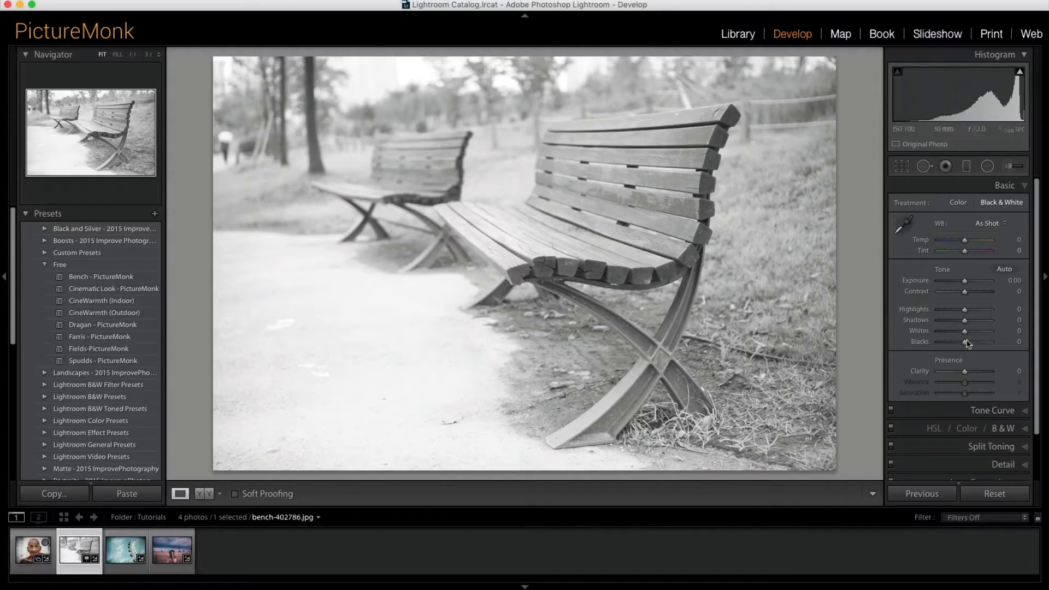
click(993, 448)
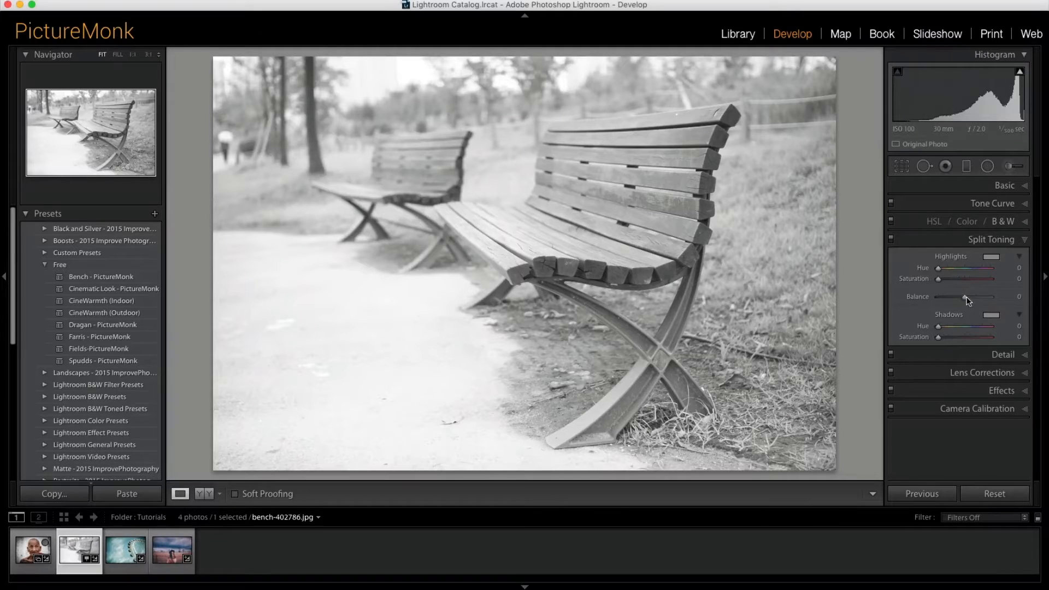
click(992, 257)
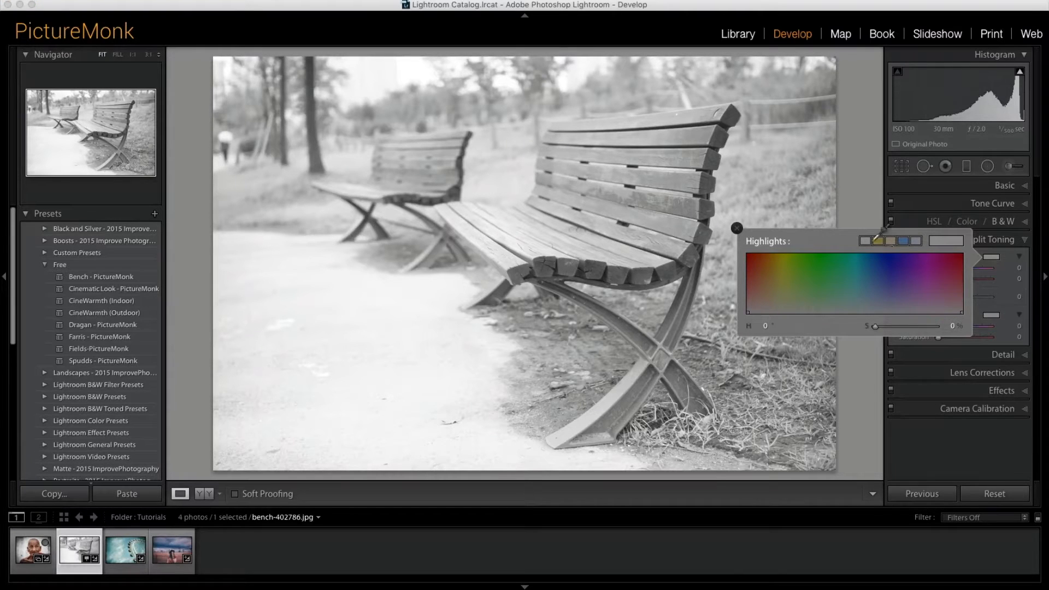
click(736, 230)
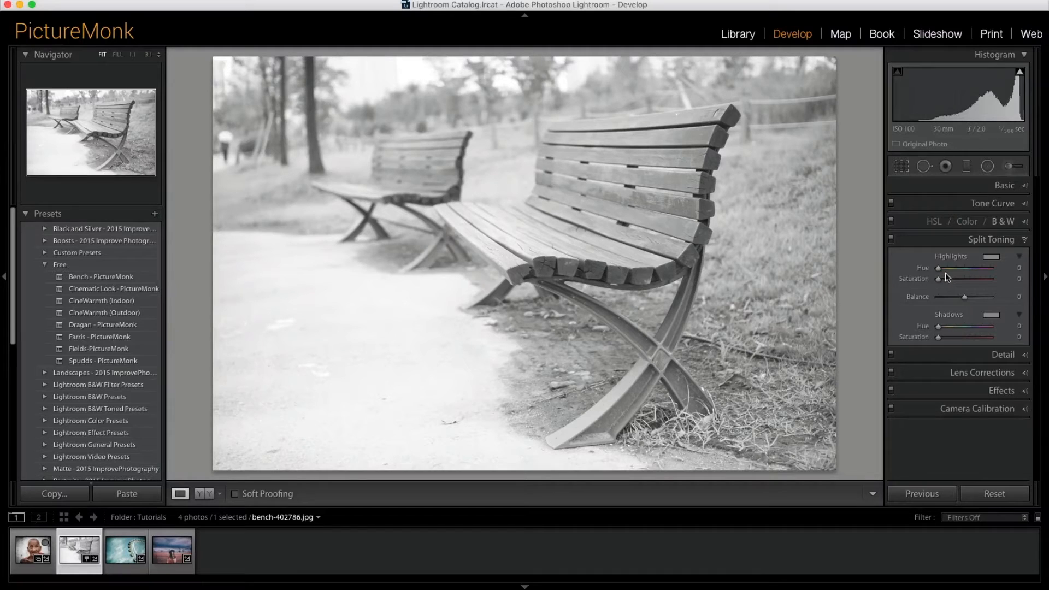
mouse_move(940, 270)
mouse_down()
mouse_move(974, 269)
mouse_move(945, 279)
mouse_up()
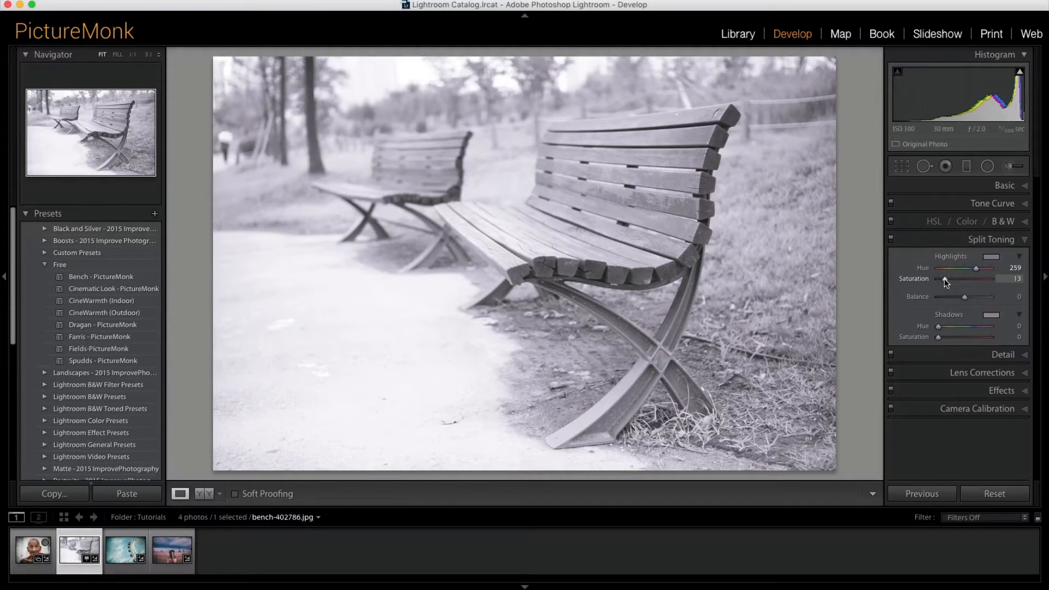
drag(944, 279, 980, 269)
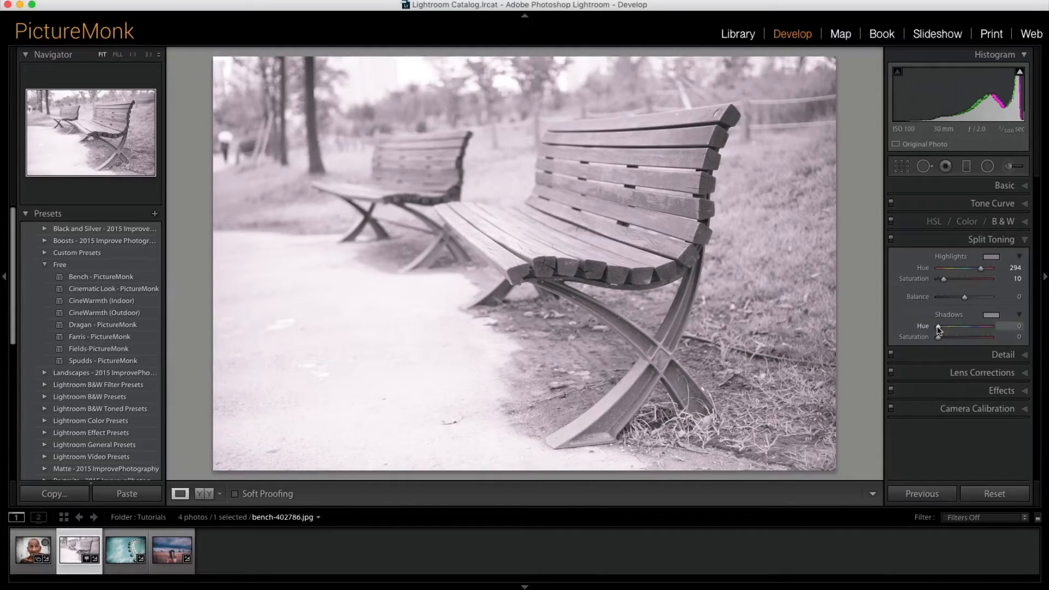
- Split-tone the shadows with hue 69 and saturation 10
mouse_move(938, 328)
mouse_down()
mouse_move(967, 330)
mouse_move(948, 327)
mouse_up()
drag(938, 338, 945, 339)
- Adjust the basic tones: contrast +100, highlights -100, whites -54, shadows -8 and blacks -71
click(1006, 189)
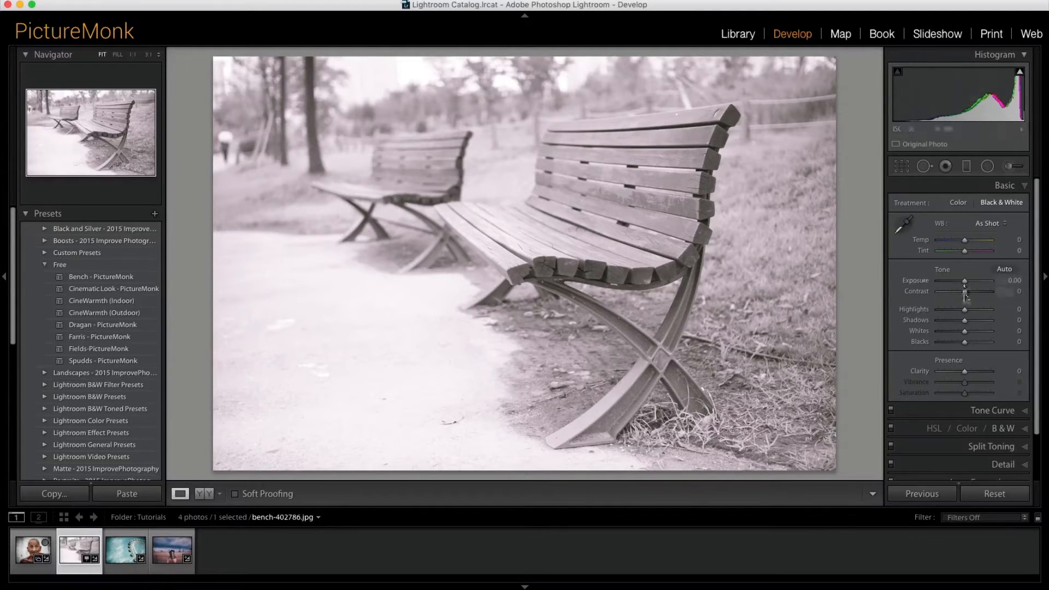
drag(965, 293, 1011, 293)
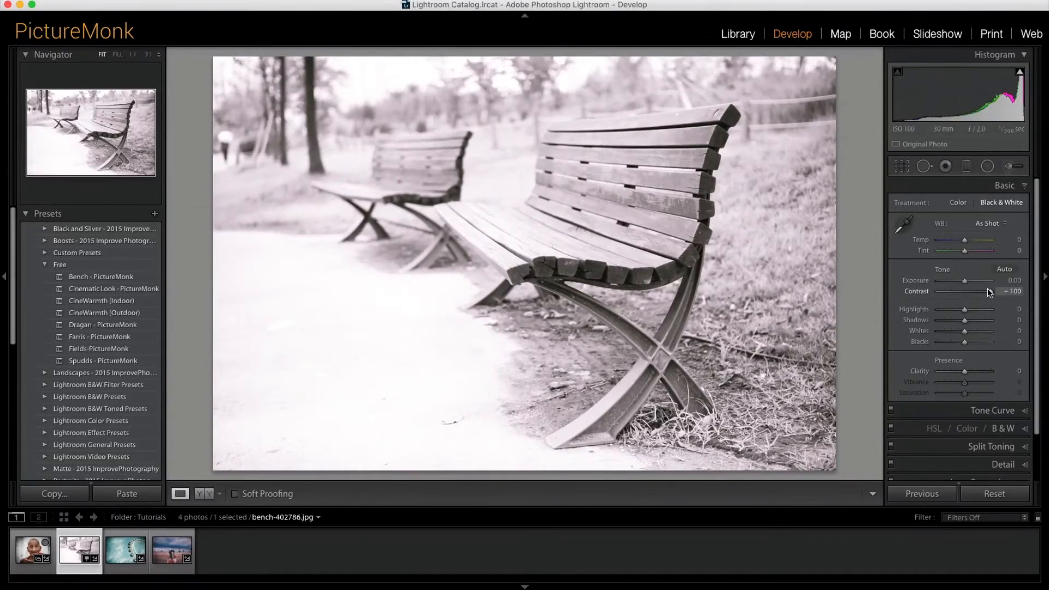
drag(965, 311, 907, 311)
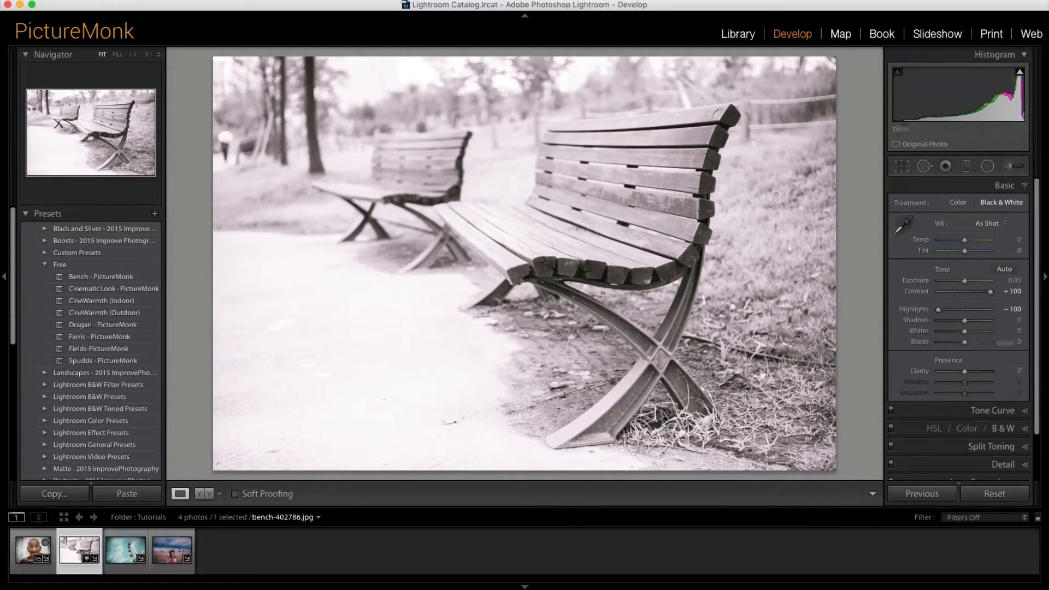
mouse_move(965, 331)
mouse_down()
mouse_move(956, 334)
mouse_move(975, 333)
mouse_move(951, 334)
mouse_up()
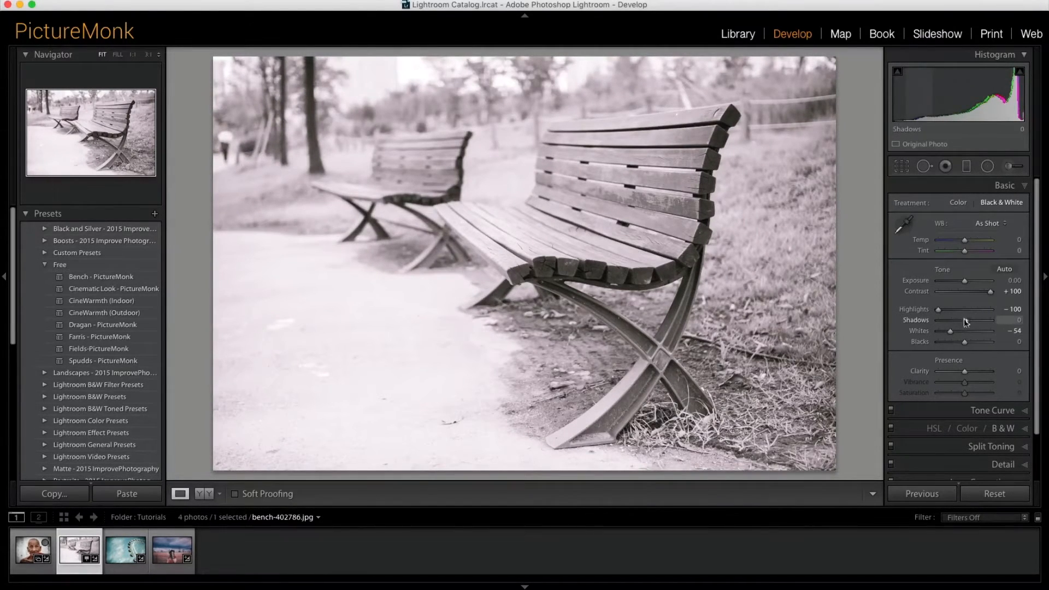
drag(963, 319, 964, 323)
drag(965, 342, 946, 342)
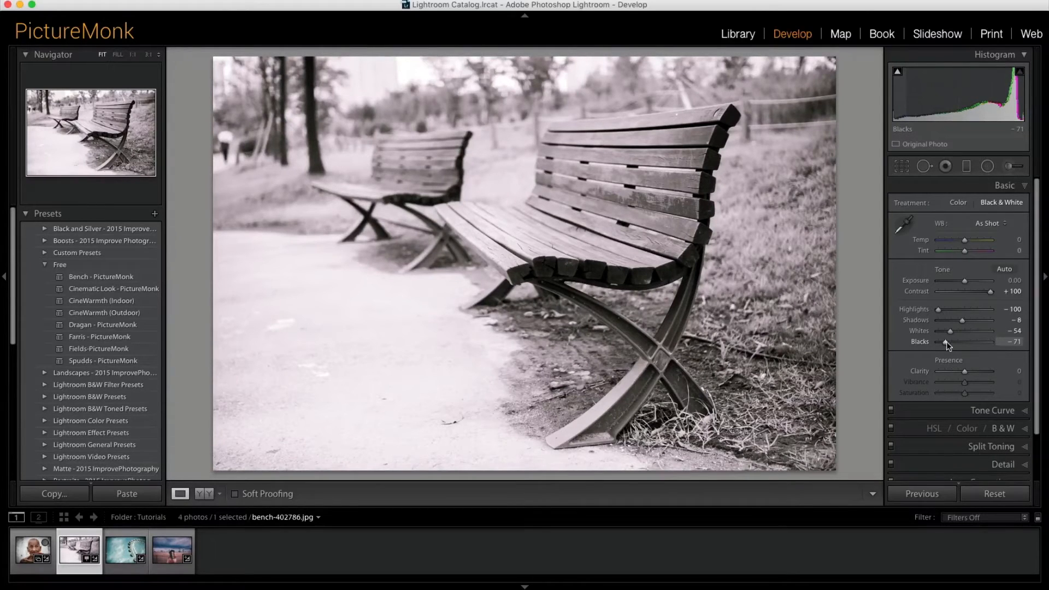
- Set the clarity to +24 and the white balance temperature to 11
drag(965, 371, 973, 374)
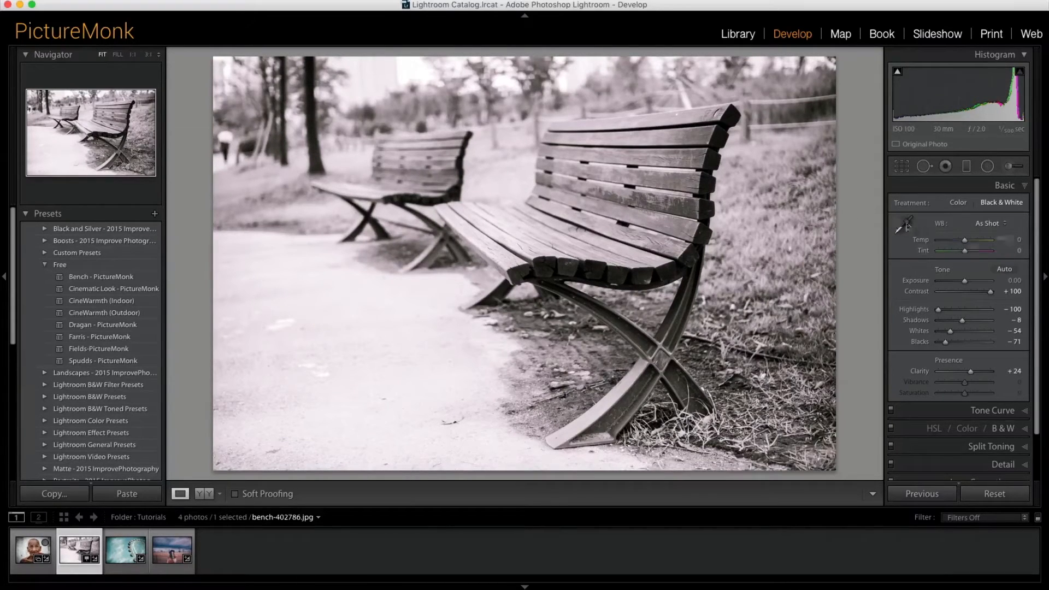
drag(962, 243, 965, 240)
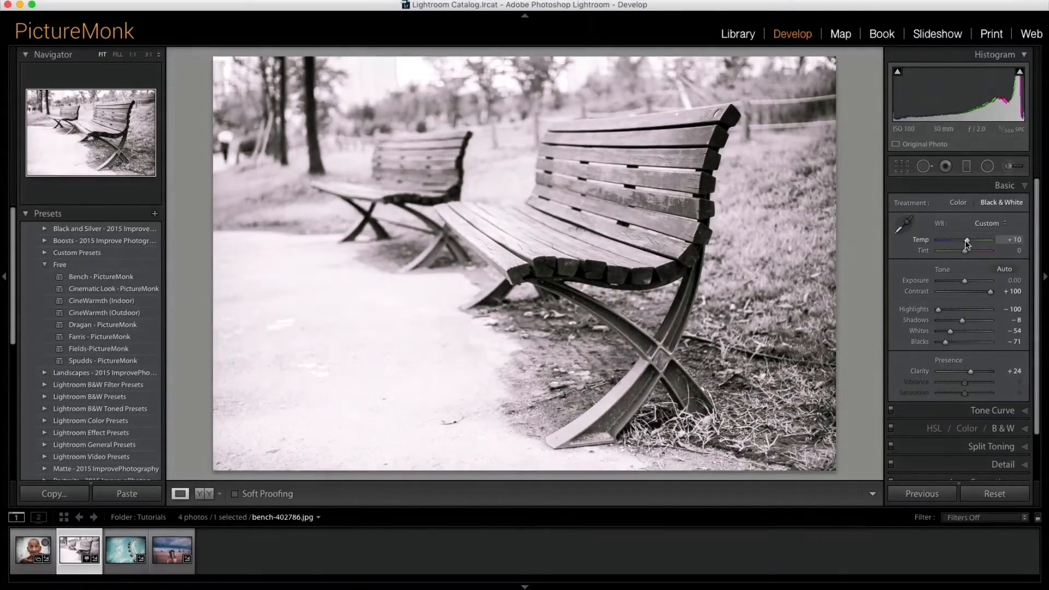
mouse_move(965, 241)
mouse_down()
mouse_move(942, 240)
mouse_move(966, 243)
mouse_up()
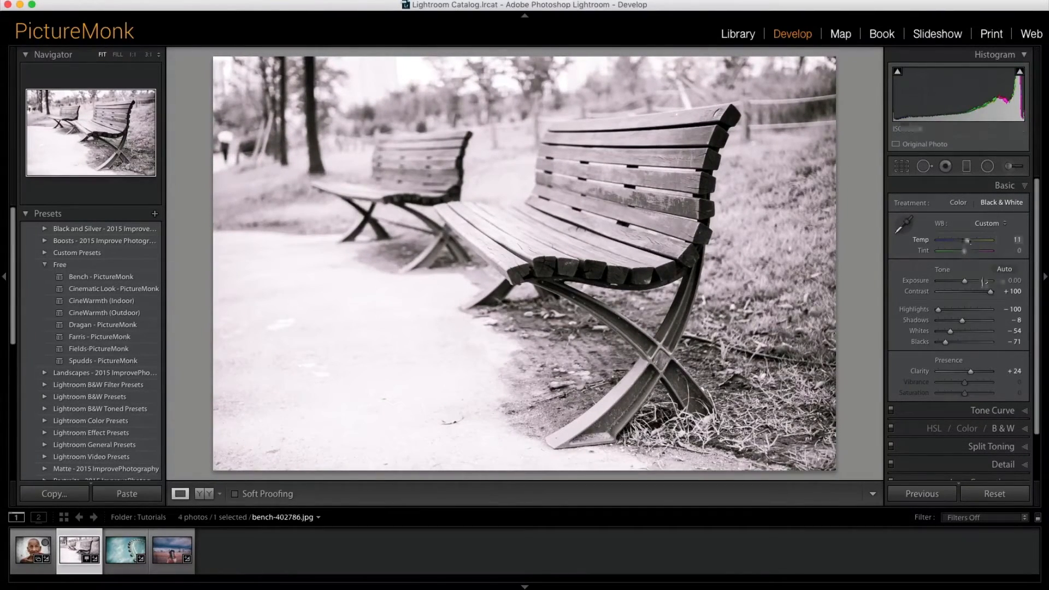
- Add a shadow point and a highlight point to the RGB tone curve and pull the highlight point below the diagonal
click(995, 410)
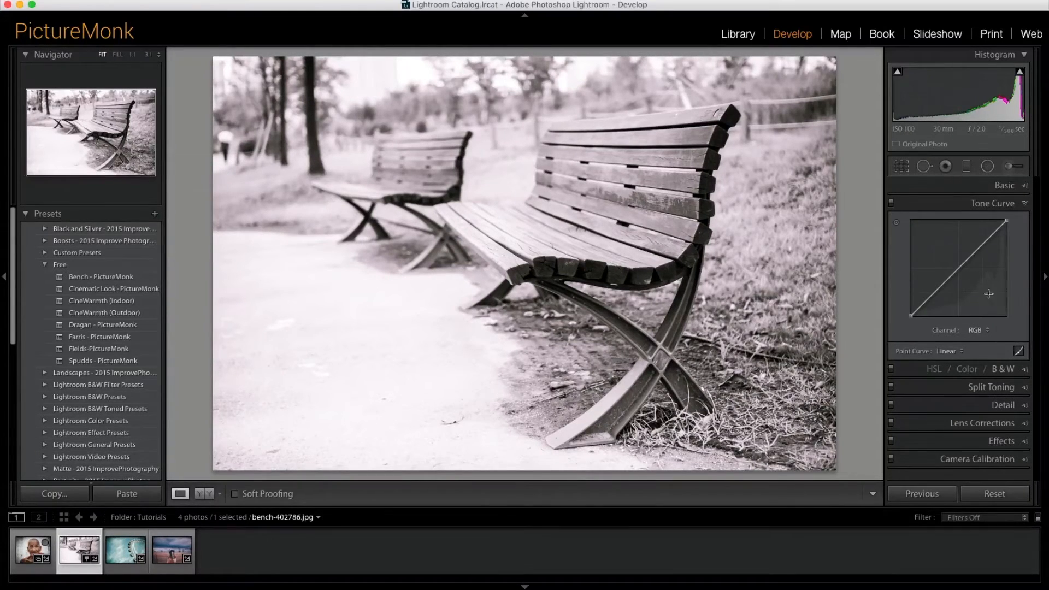
click(928, 298)
click(986, 246)
drag(930, 297, 928, 299)
drag(987, 241, 989, 247)
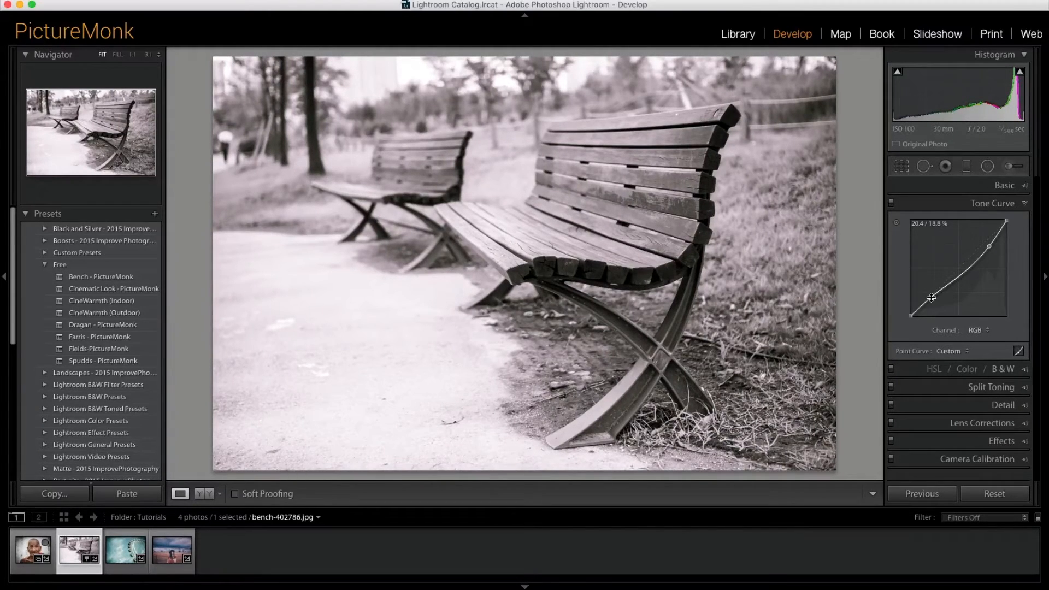
- Shift the split toning balance slightly towards the shadows
click(996, 388)
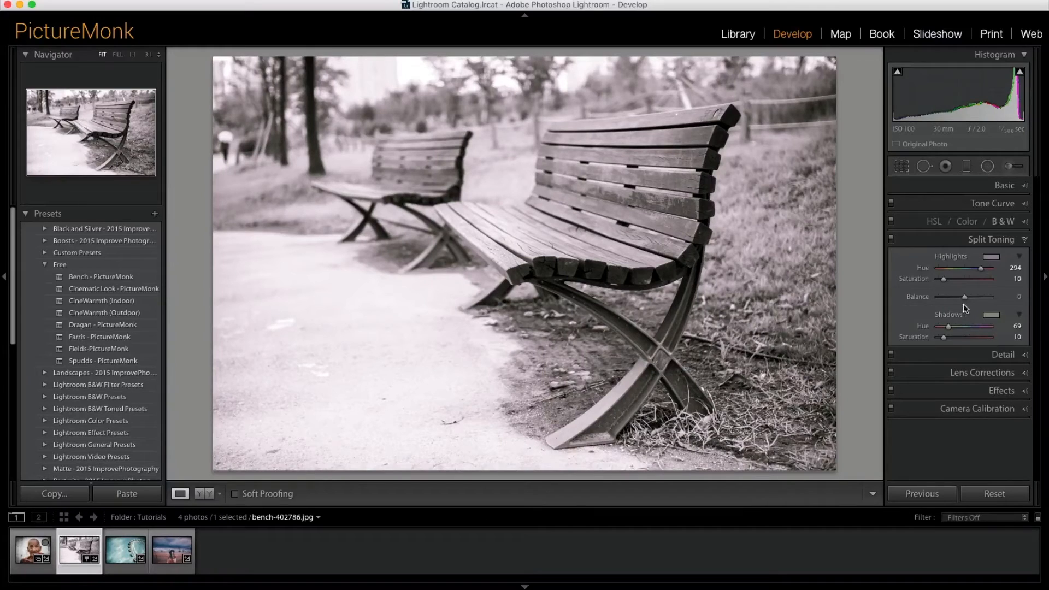
drag(964, 296, 974, 296)
drag(963, 296, 960, 298)
drag(957, 296, 956, 296)
- Set the sharpening amount to 41
click(1007, 355)
drag(940, 286, 950, 287)
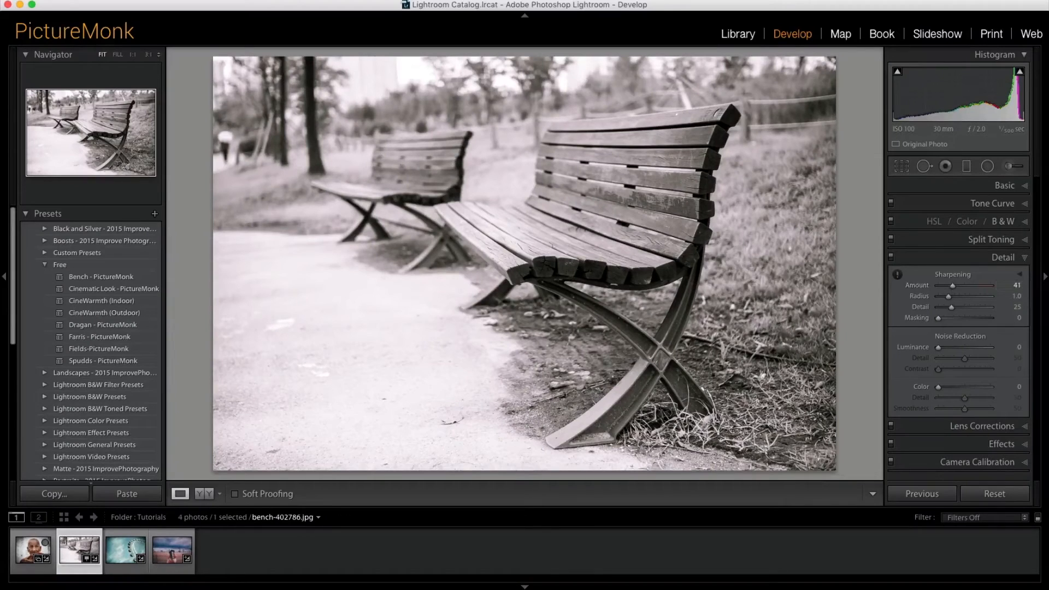
- Darken the photo's edges with manual lens vignetting, using amount -69 and midpoint 41
click(985, 430)
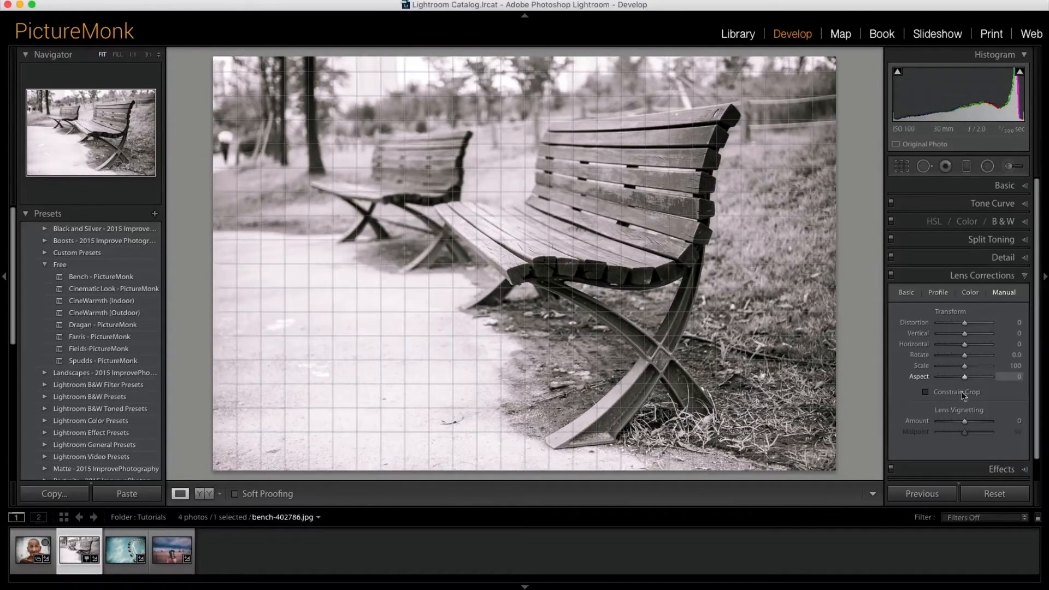
click(1000, 468)
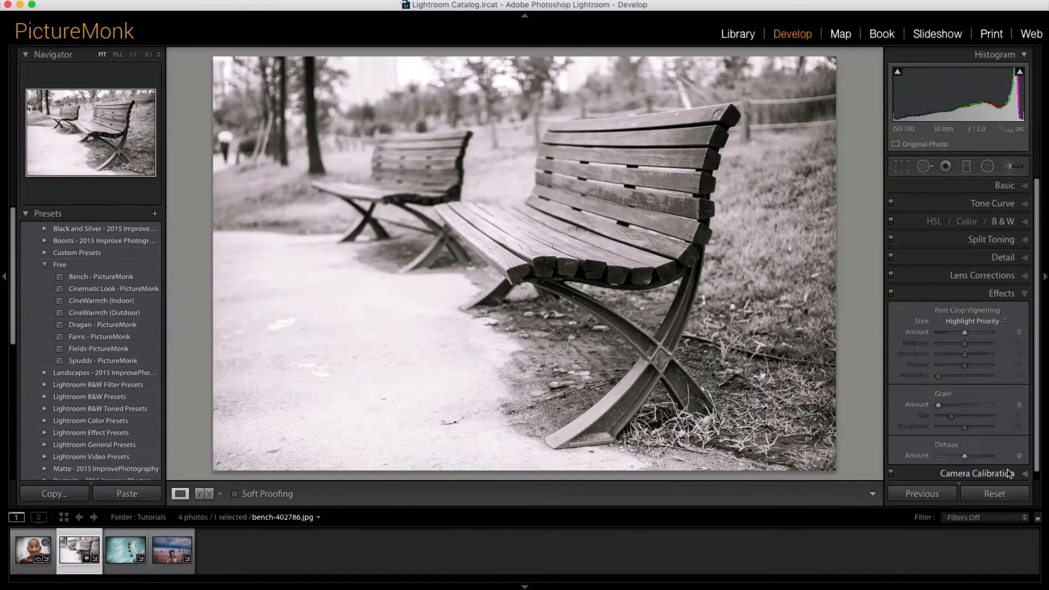
click(995, 276)
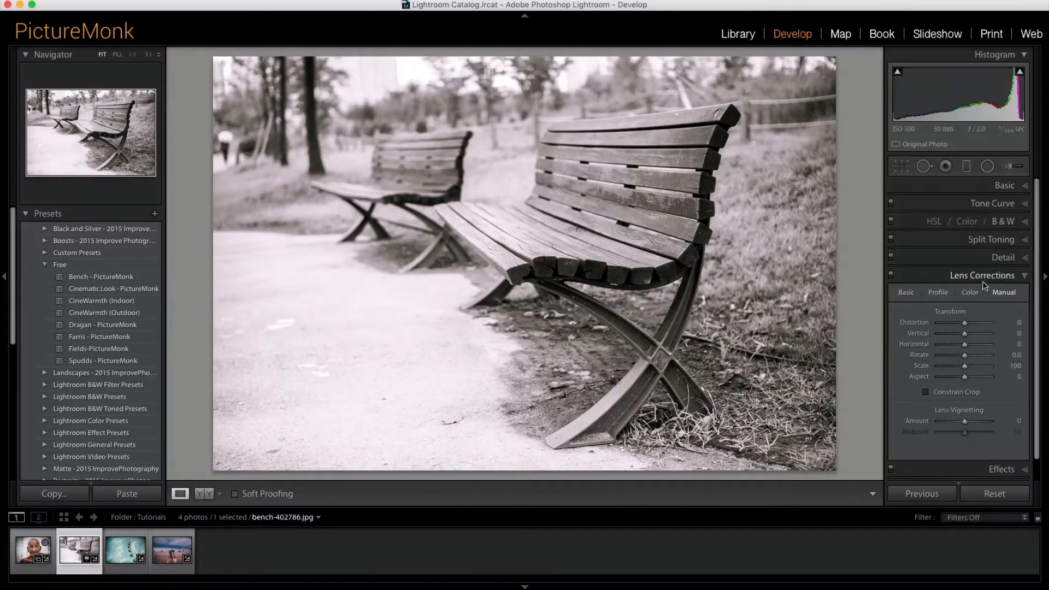
click(922, 293)
click(995, 292)
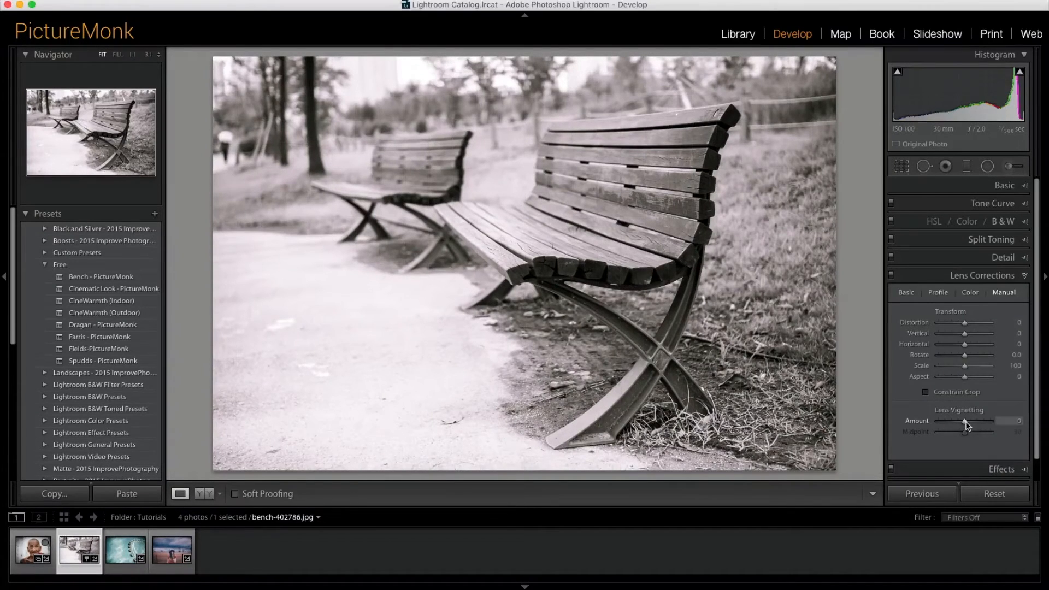
drag(963, 421, 942, 424)
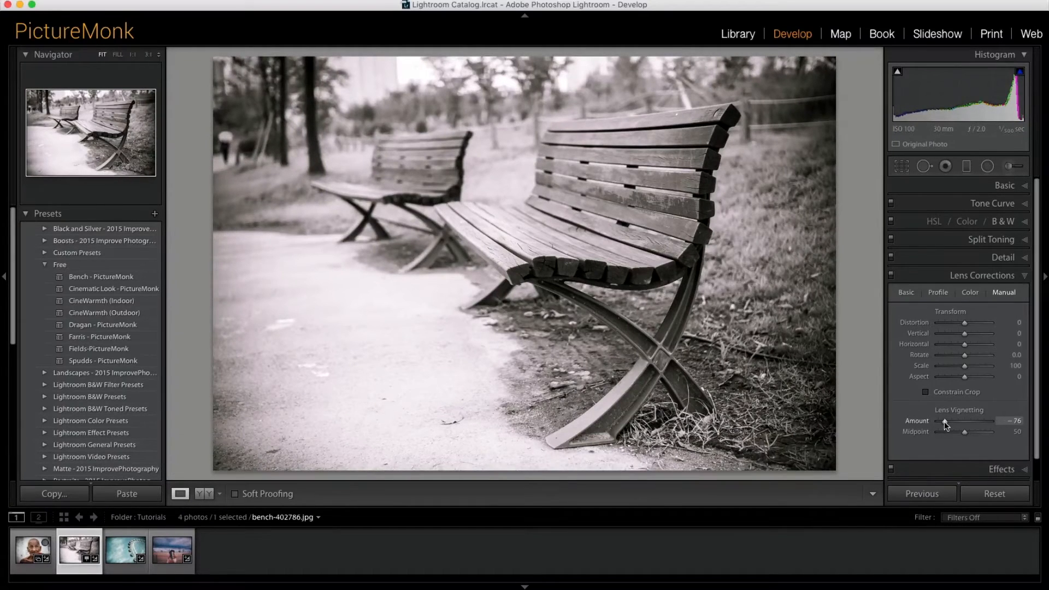
drag(944, 421, 911, 422)
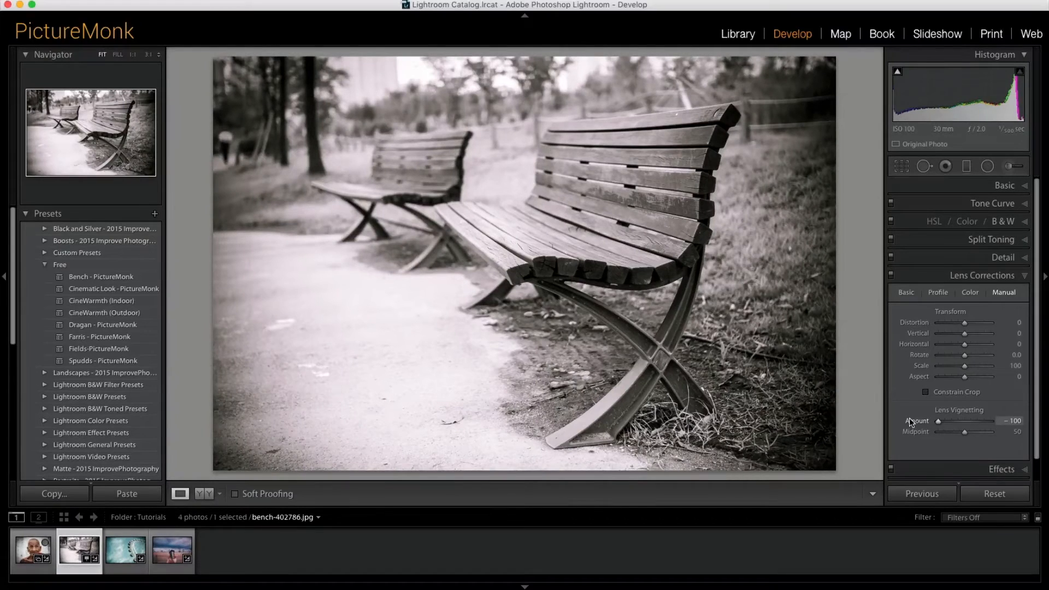
mouse_move(939, 421)
mouse_down()
mouse_move(956, 424)
mouse_move(945, 424)
mouse_up()
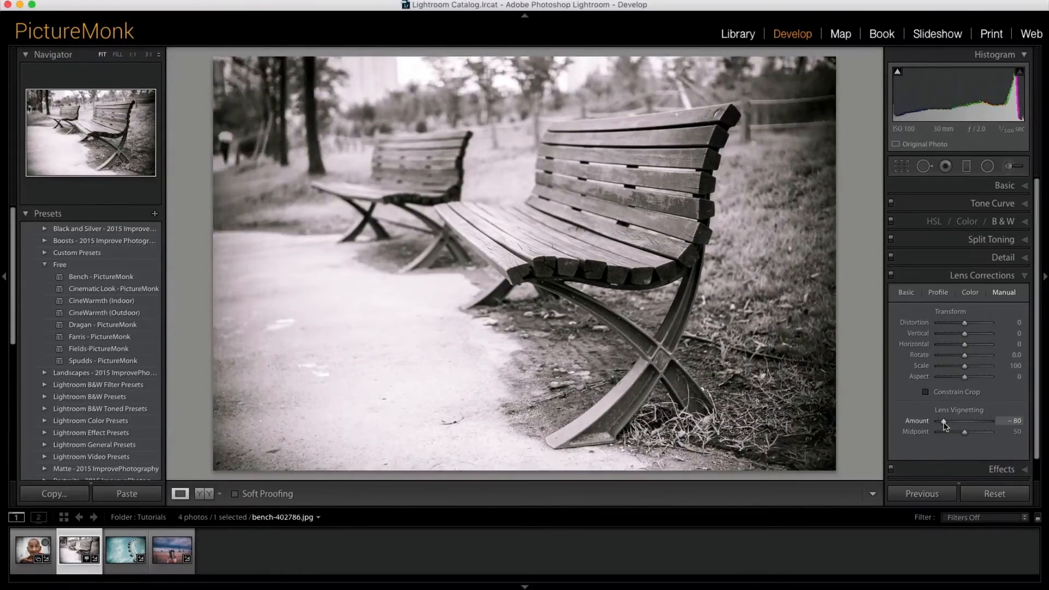
mouse_move(946, 426)
mouse_down()
mouse_move(960, 433)
mouse_move(946, 424)
mouse_up()
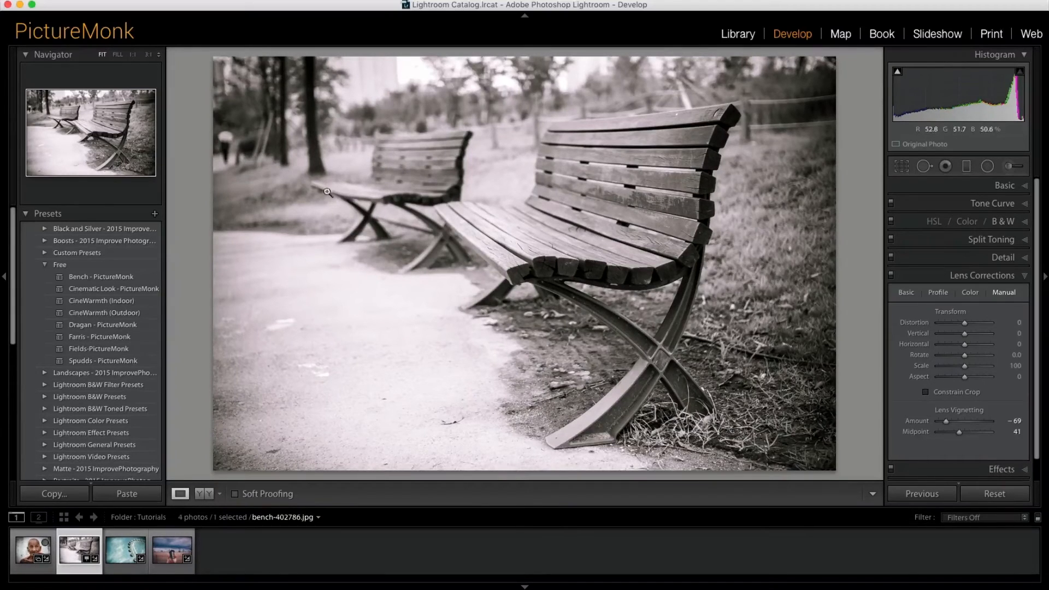
- Place a large circular radial filter centred on the front bench with temperature and exposure at 0 and the mask not inverted
click(988, 166)
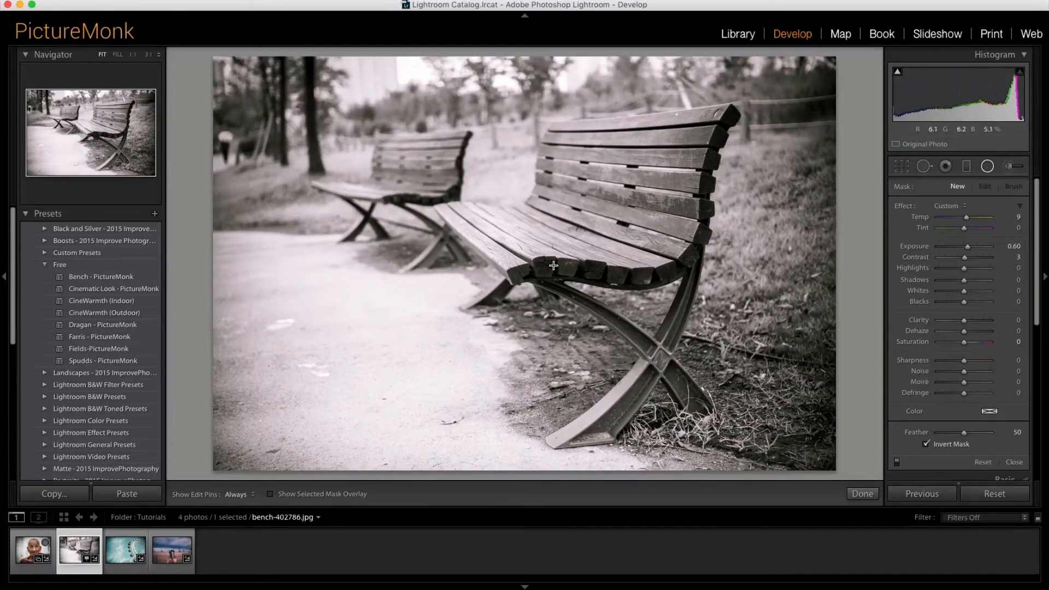
drag(503, 267, 740, 53)
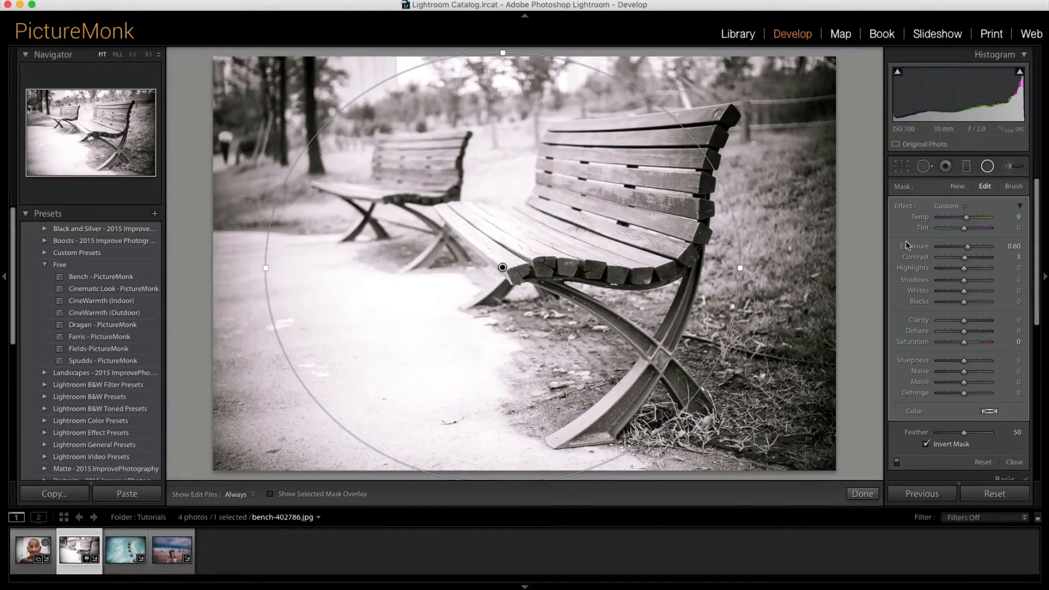
double_click(920, 248)
double_click(920, 219)
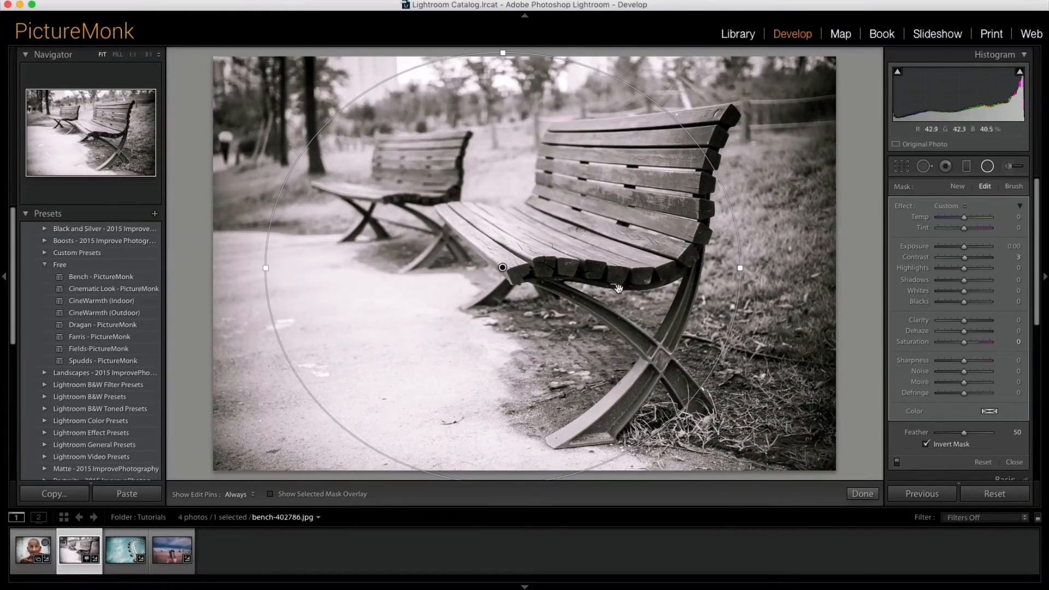
drag(503, 268, 585, 259)
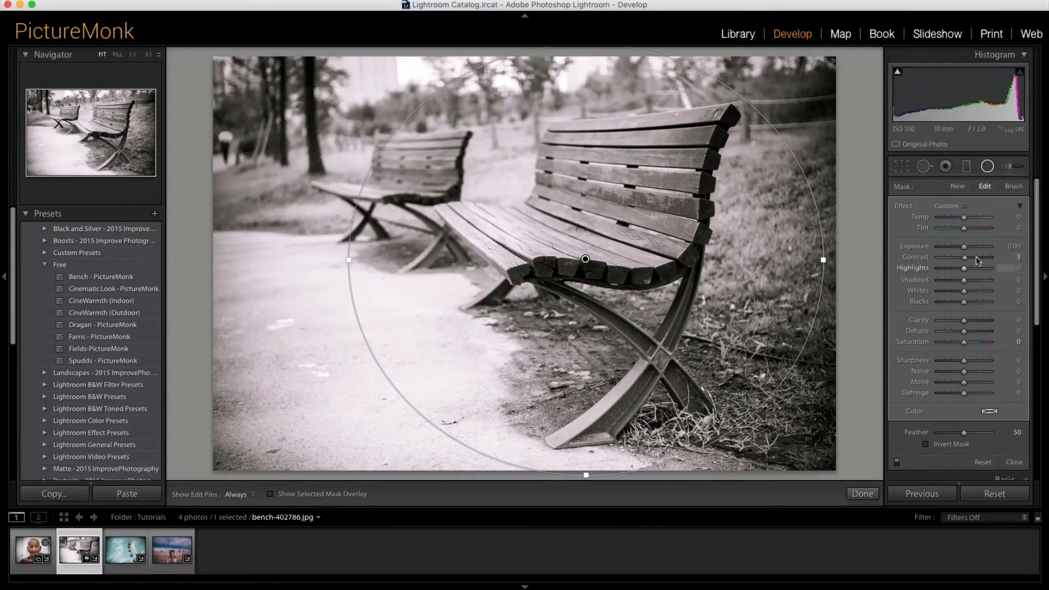
- Set the radial filter's clarity and sharpness to -100, widen its ellipse to take in the rear bench and close the filter
drag(963, 320, 911, 324)
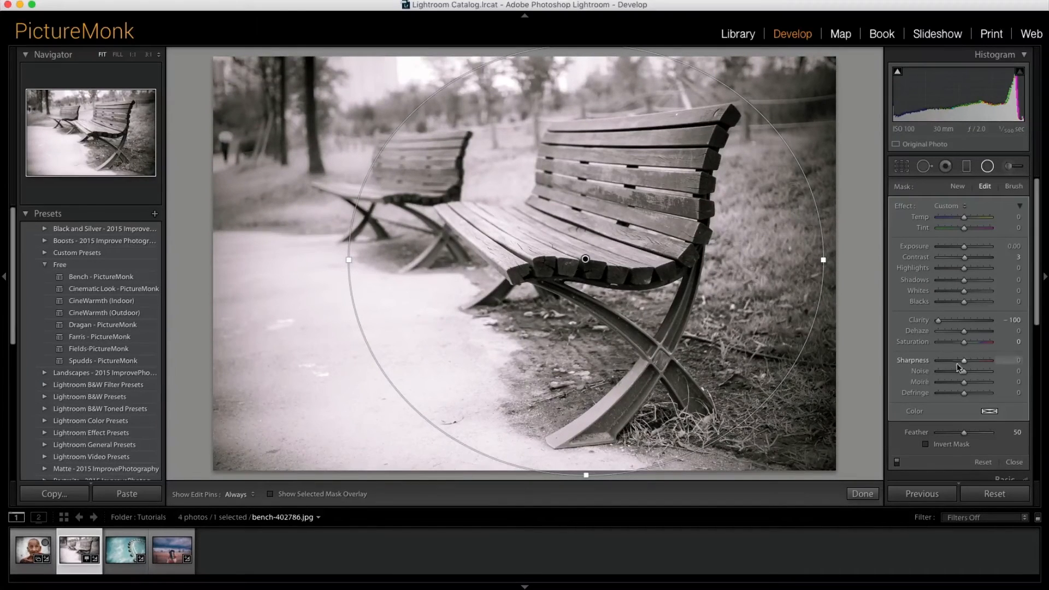
drag(960, 361, 904, 360)
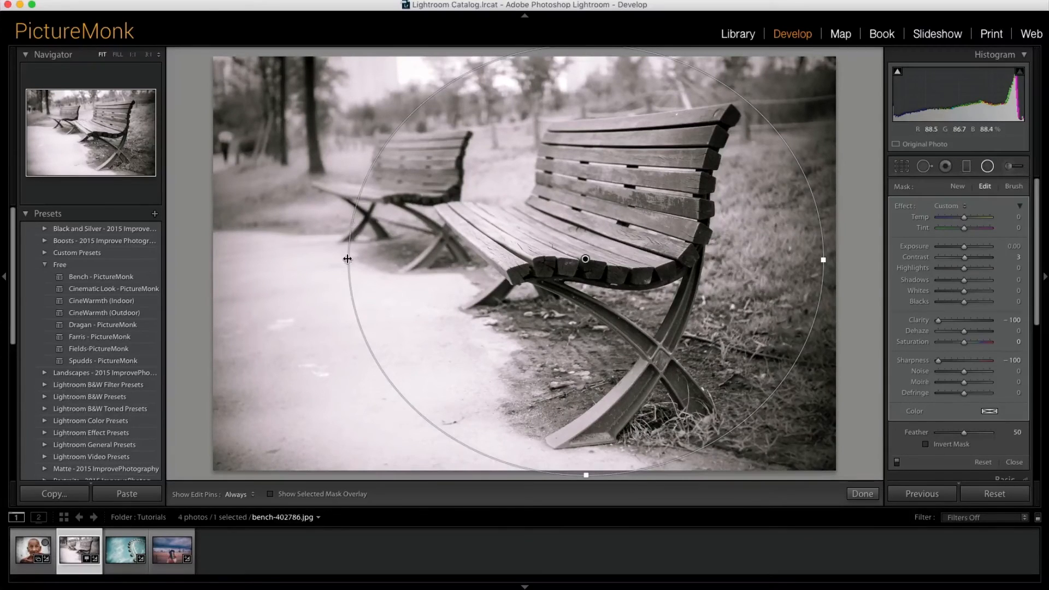
drag(347, 259, 312, 229)
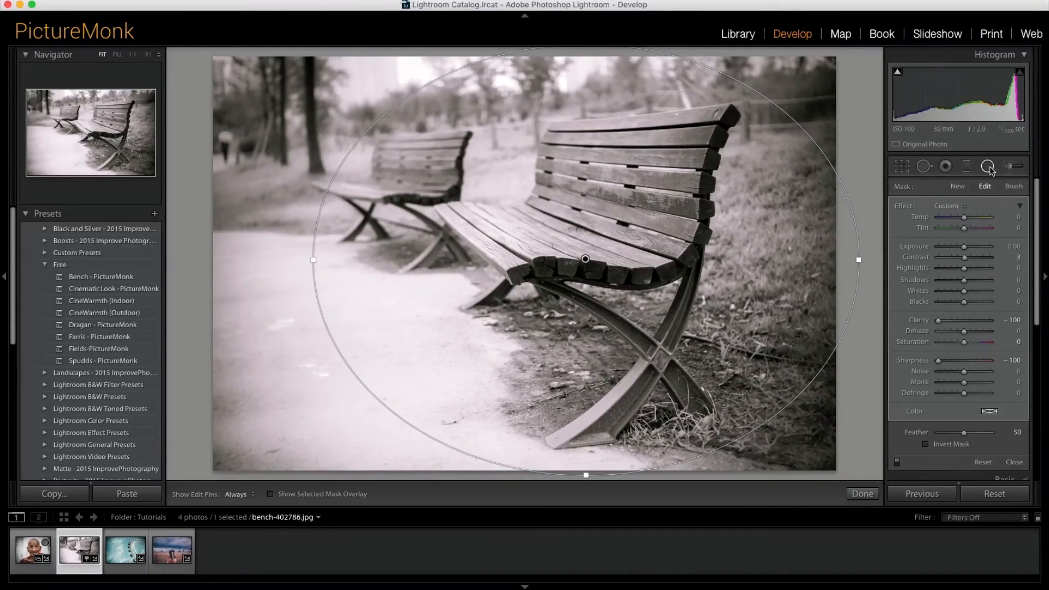
click(988, 167)
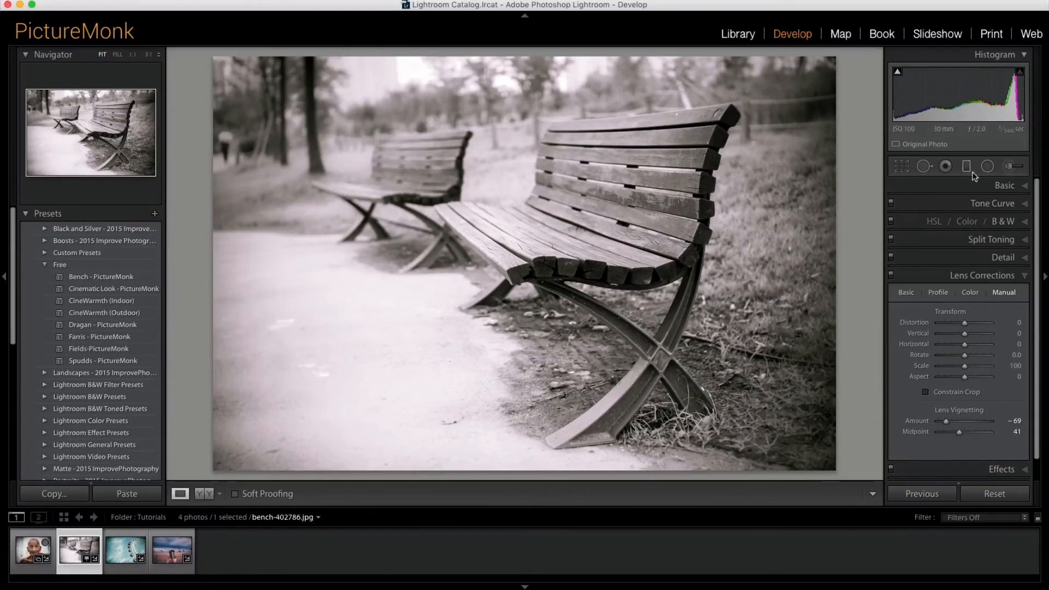
- Review the existing radial filter's settings and coverage around the benches, and close the filter without editing it
click(988, 166)
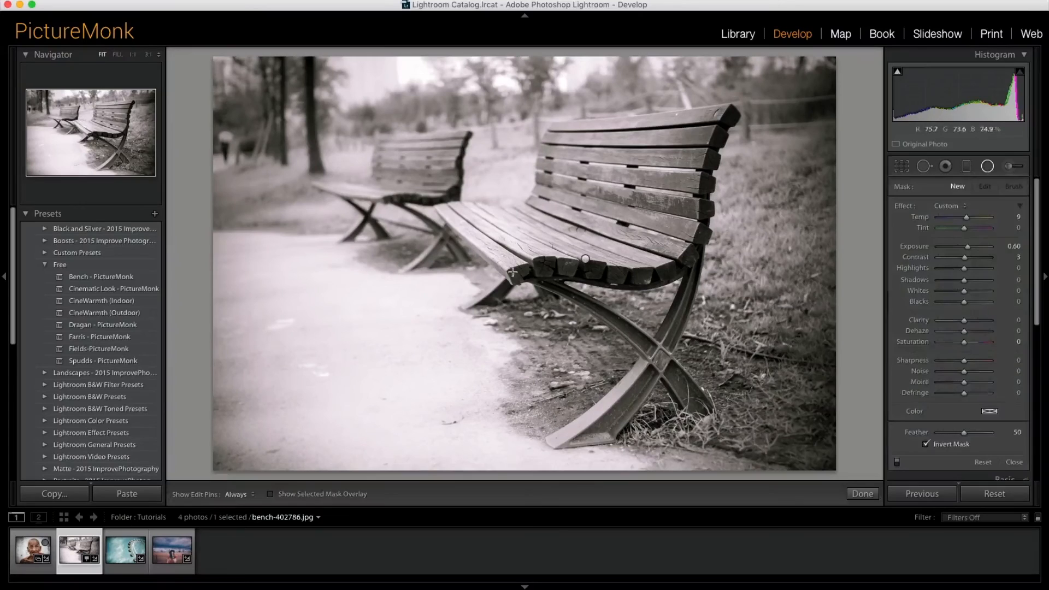
click(585, 260)
key(shift+m)
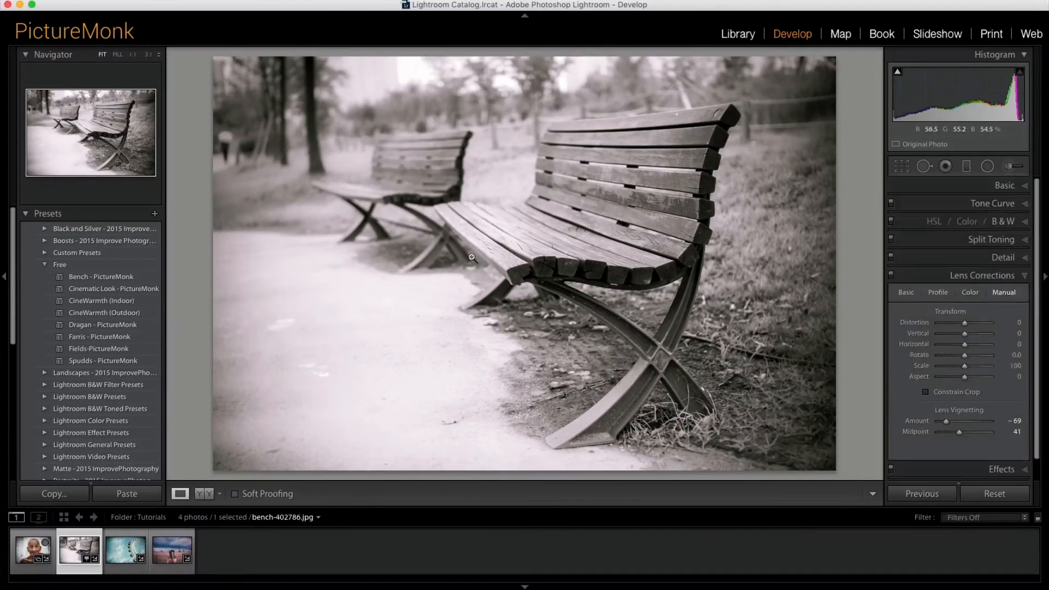
click(991, 170)
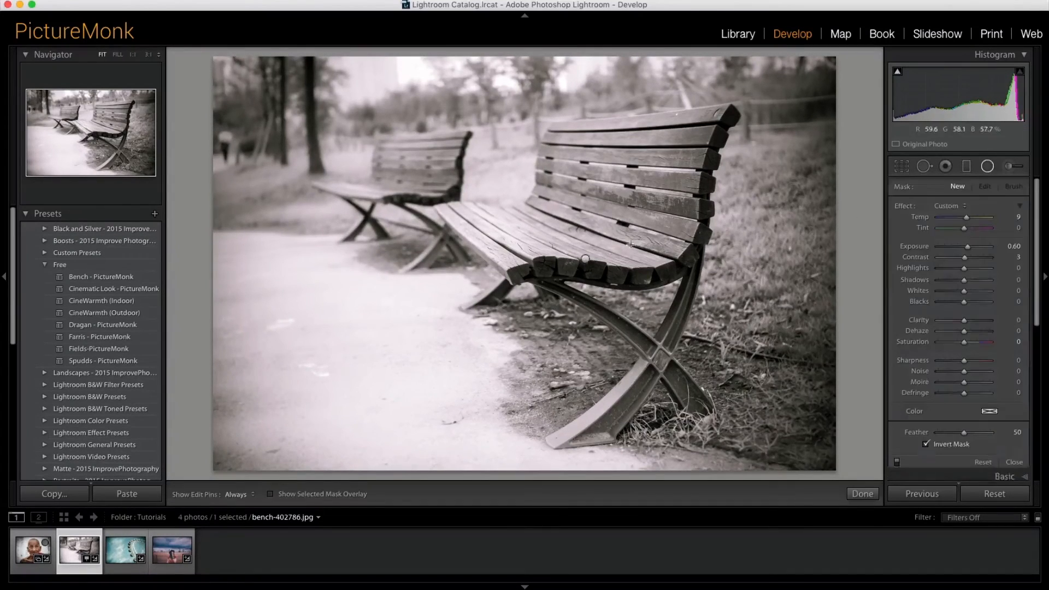
click(585, 259)
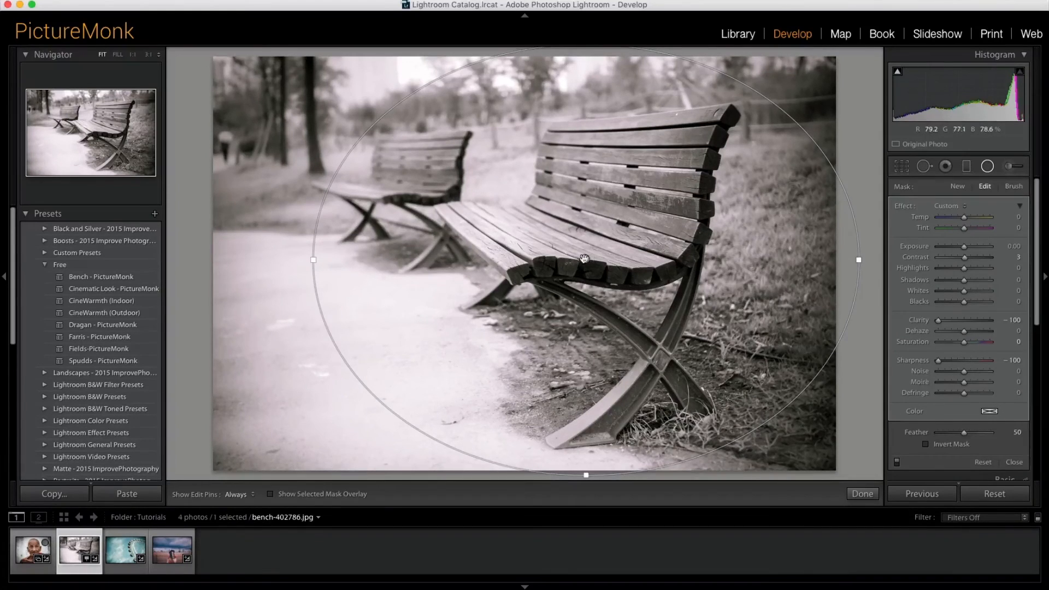
click(987, 167)
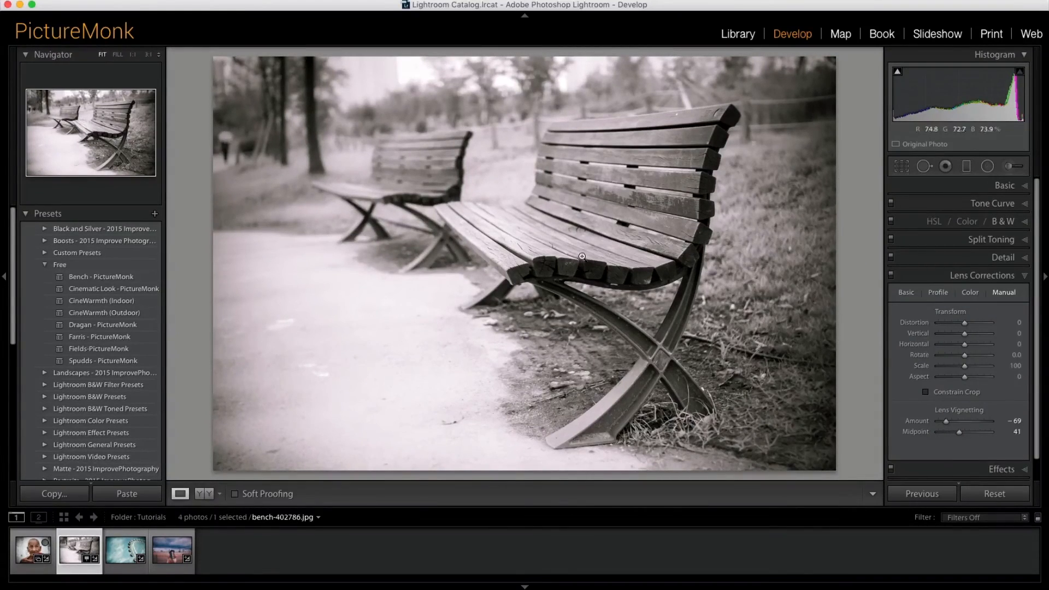
- Raise the whole photo's clarity to +43 in the basic adjustments
click(1004, 185)
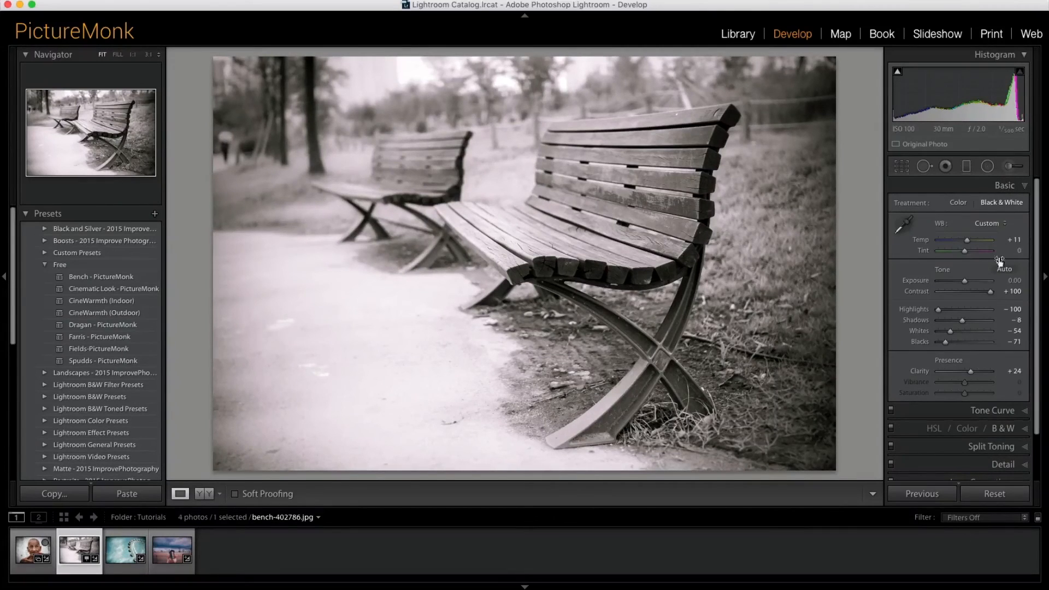
drag(970, 371, 976, 371)
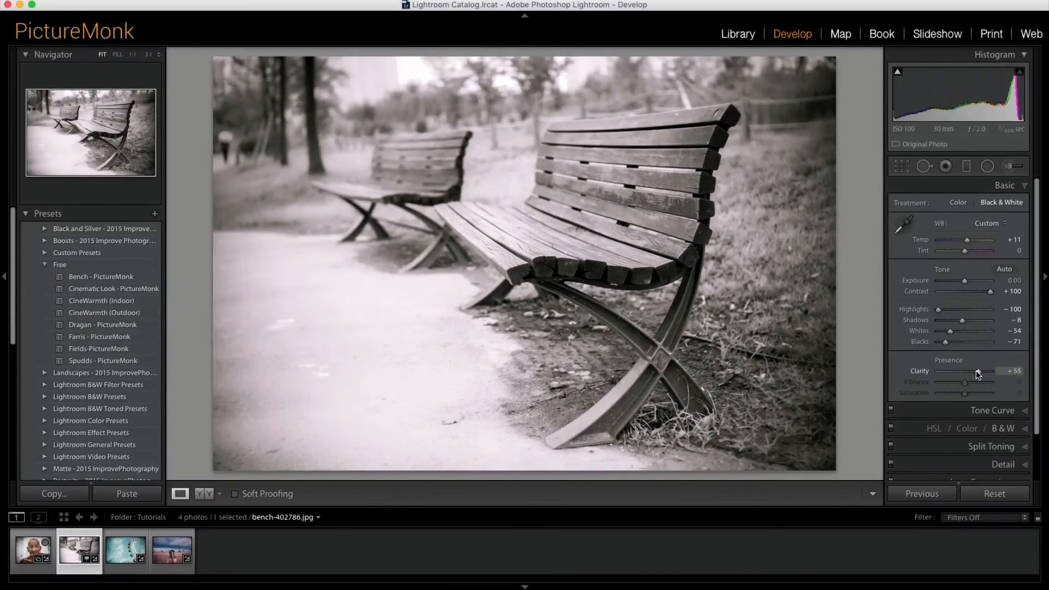
drag(975, 370, 976, 374)
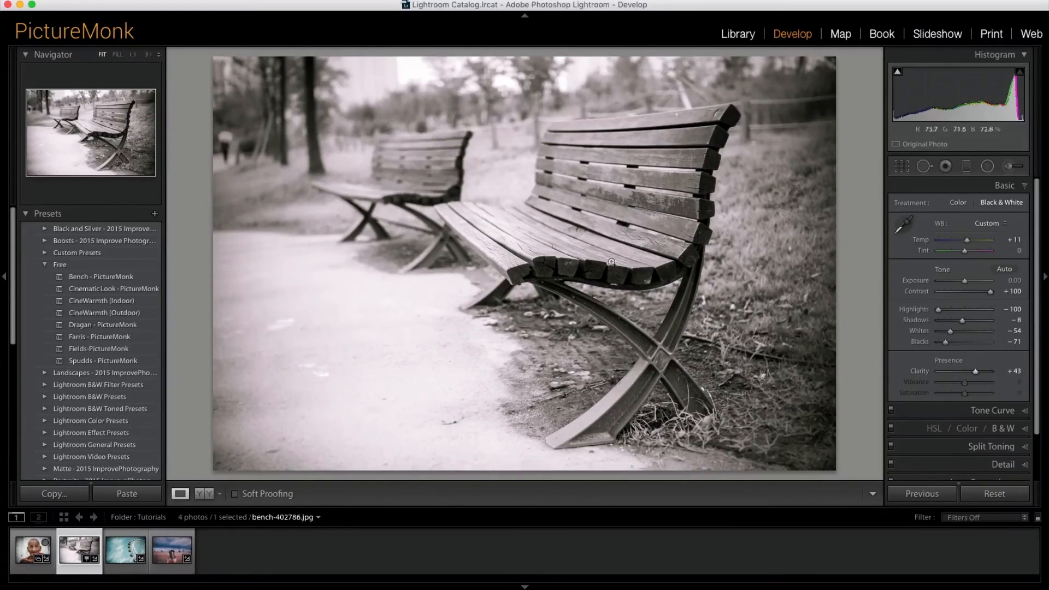